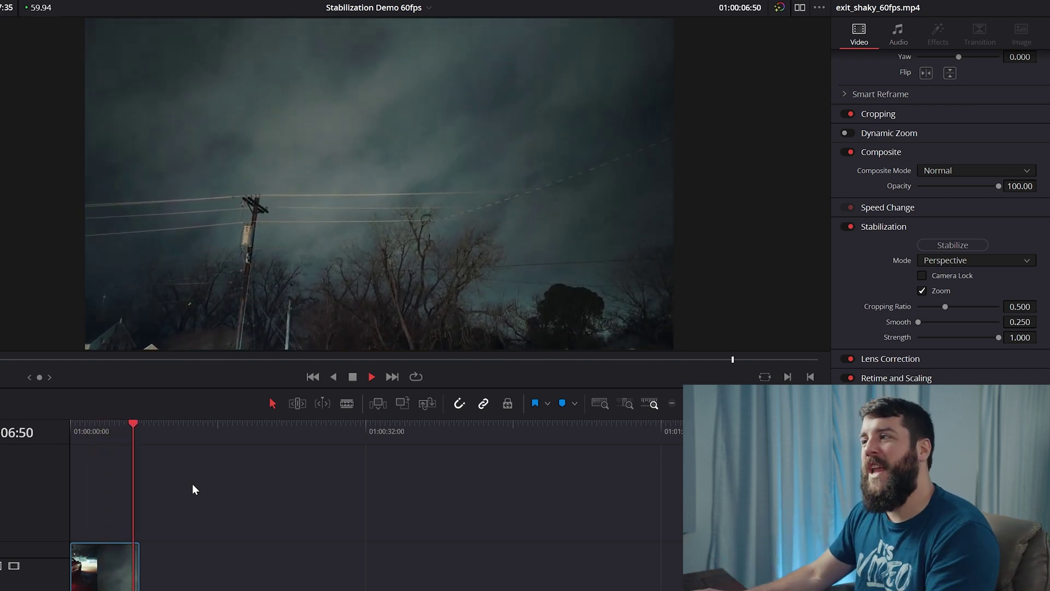
Select exit_shaky_60fps.mp4 from its start, stabilize it in Perspective mode and play it back
left_click(192, 483)
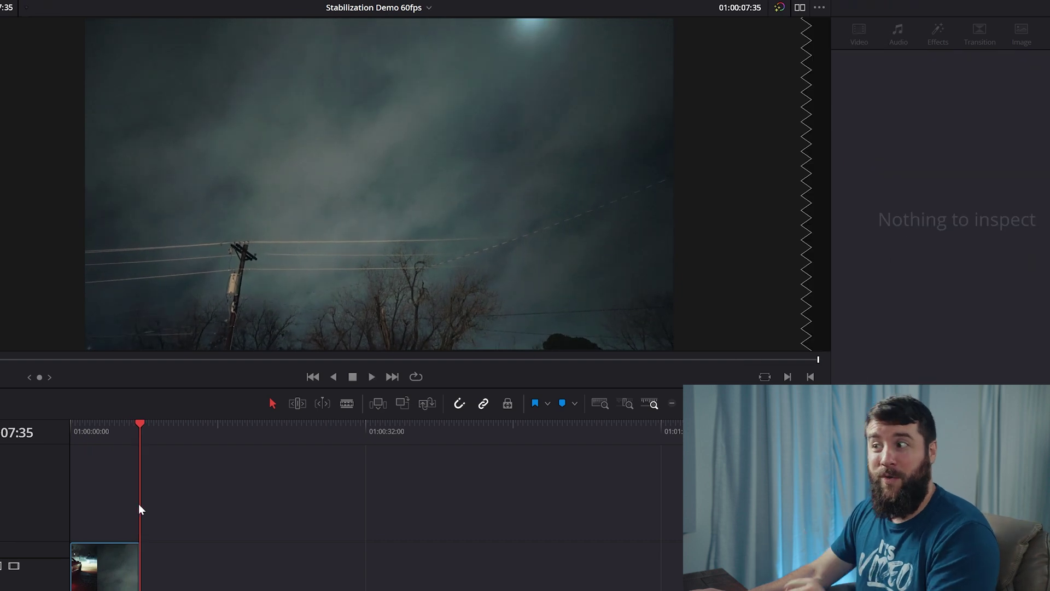
key("Home")
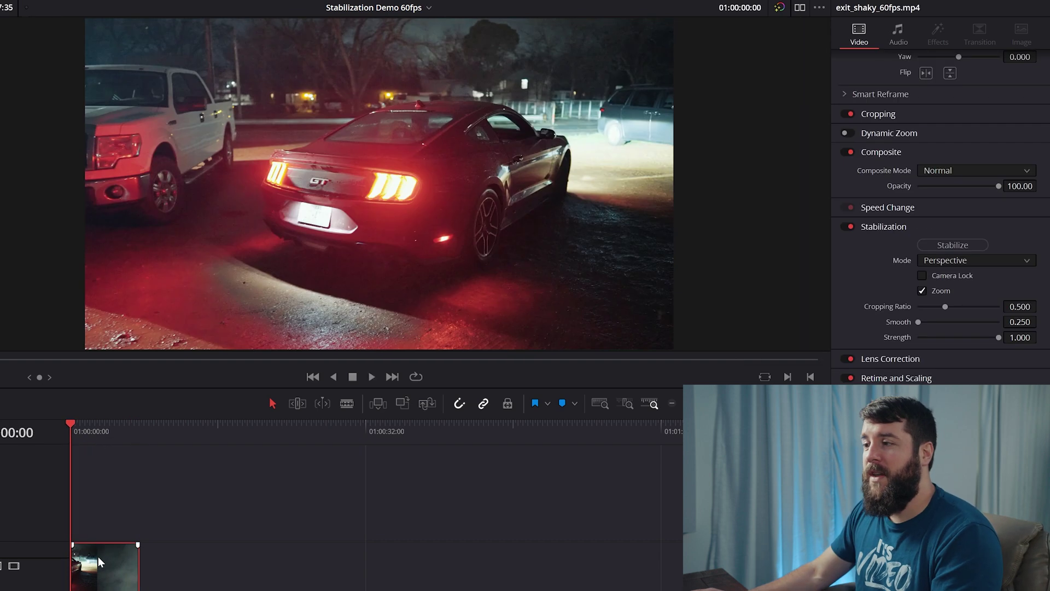
left_click(97, 556)
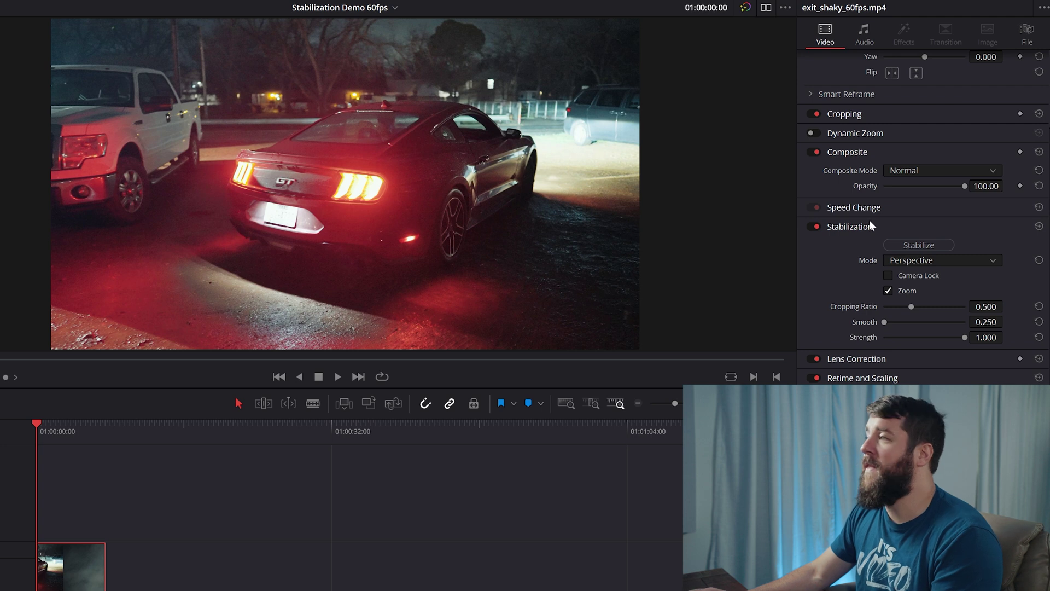
left_click(925, 246)
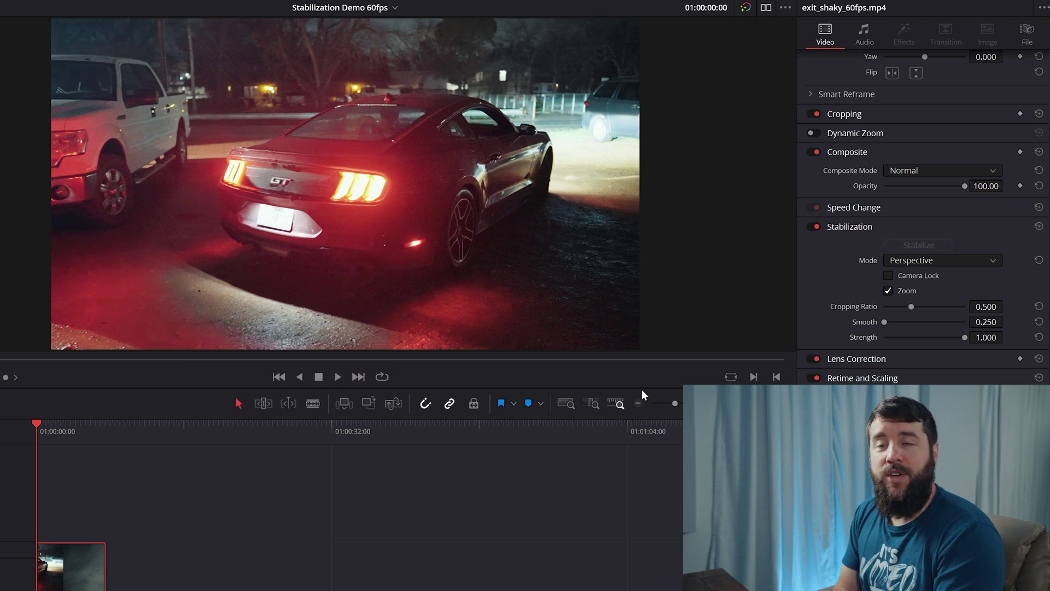
key("space")
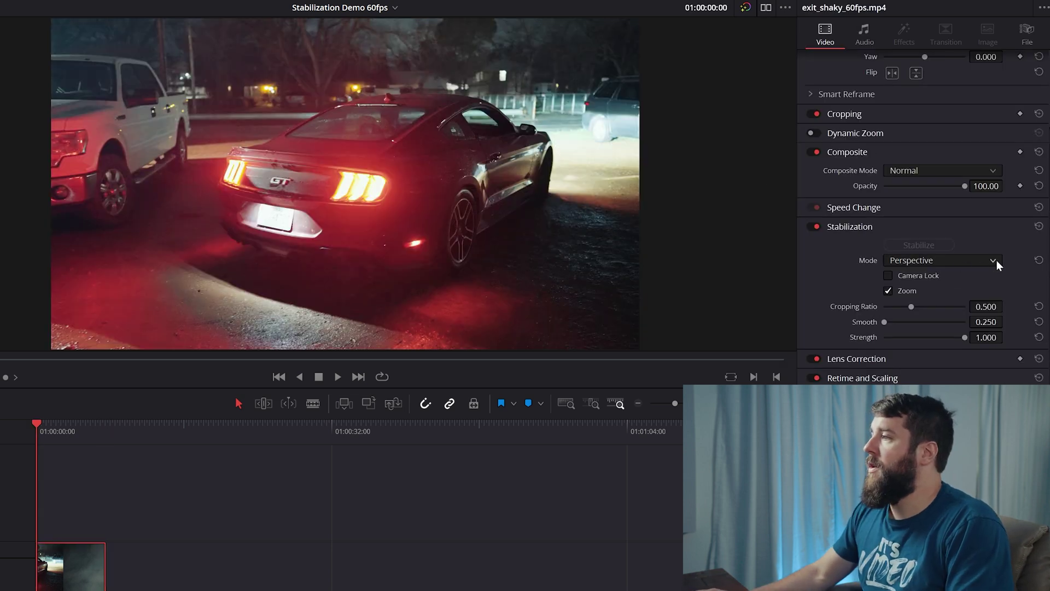
Switch the night car clip to Similarity mode, re-stabilize it and play it back
left_click(995, 262)
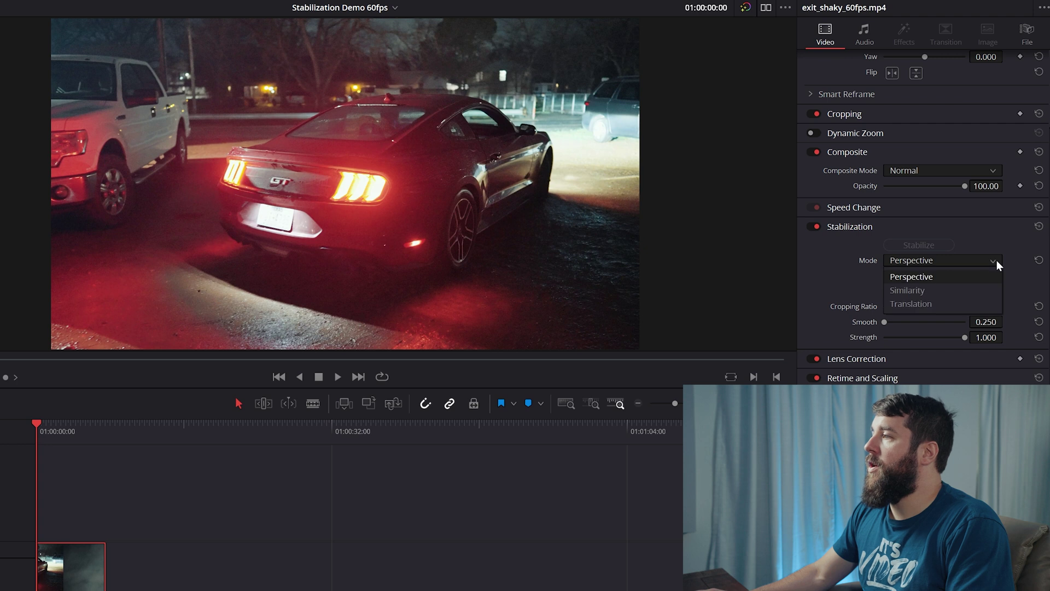
left_click(969, 291)
left_click(931, 247)
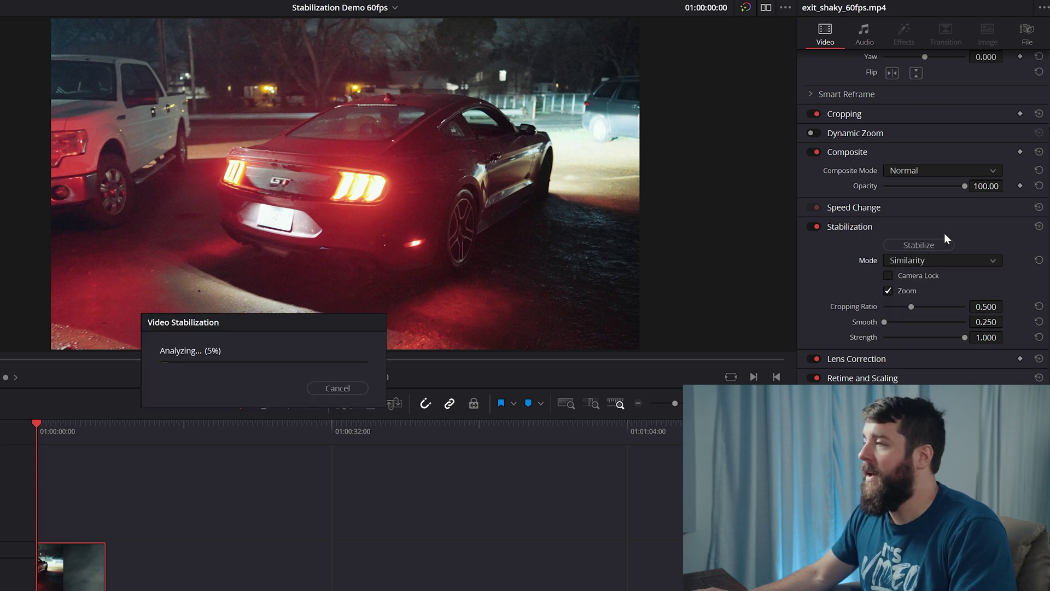
key("space")
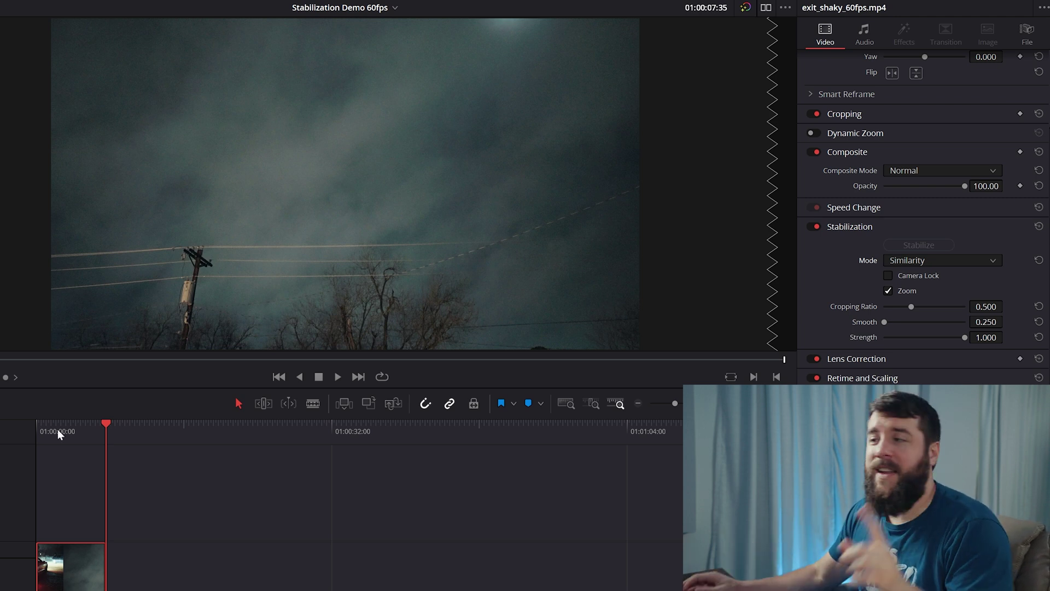
Switch to the Stabilization Demo 30fps timeline and play the barn venue clip
left_click(381, 13)
left_click(383, 38)
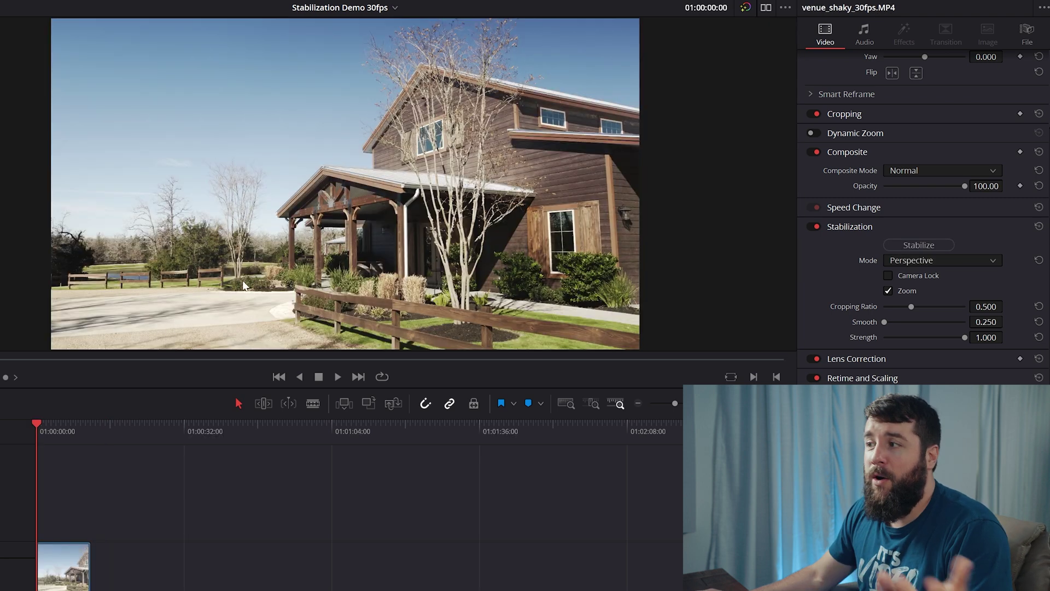
key("space")
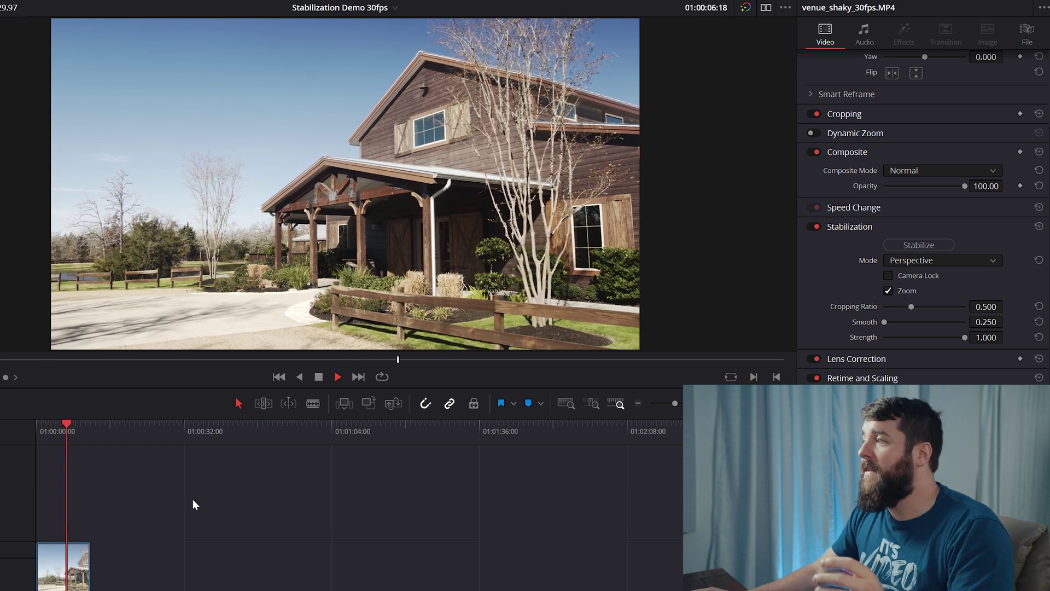
Stabilize venue_shaky_30fps.MP4 in Translation mode, play it, then stop at the clip start
left_click(942, 259)
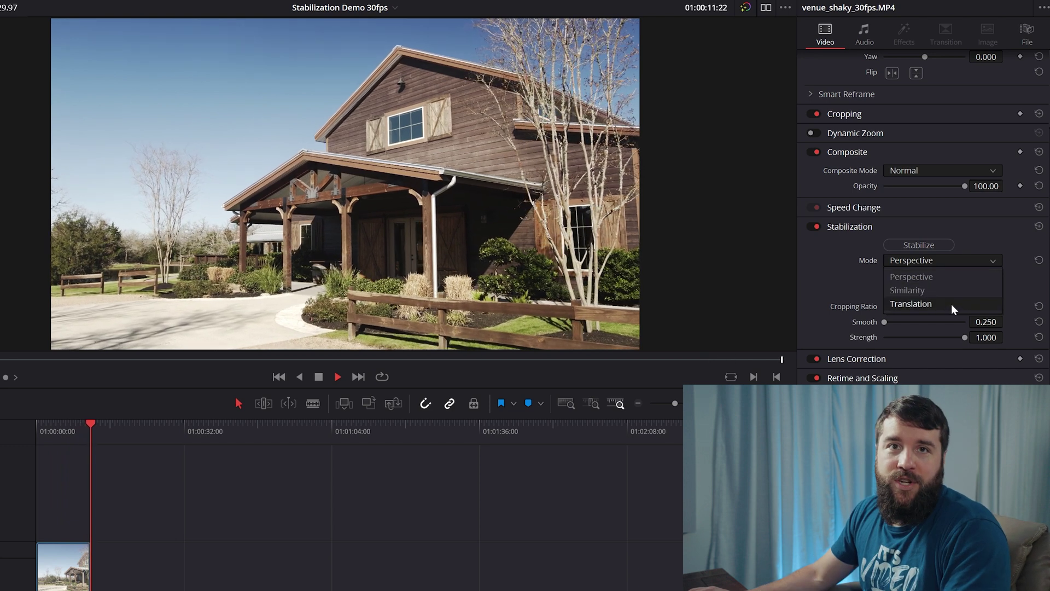
left_click(951, 304)
key("space")
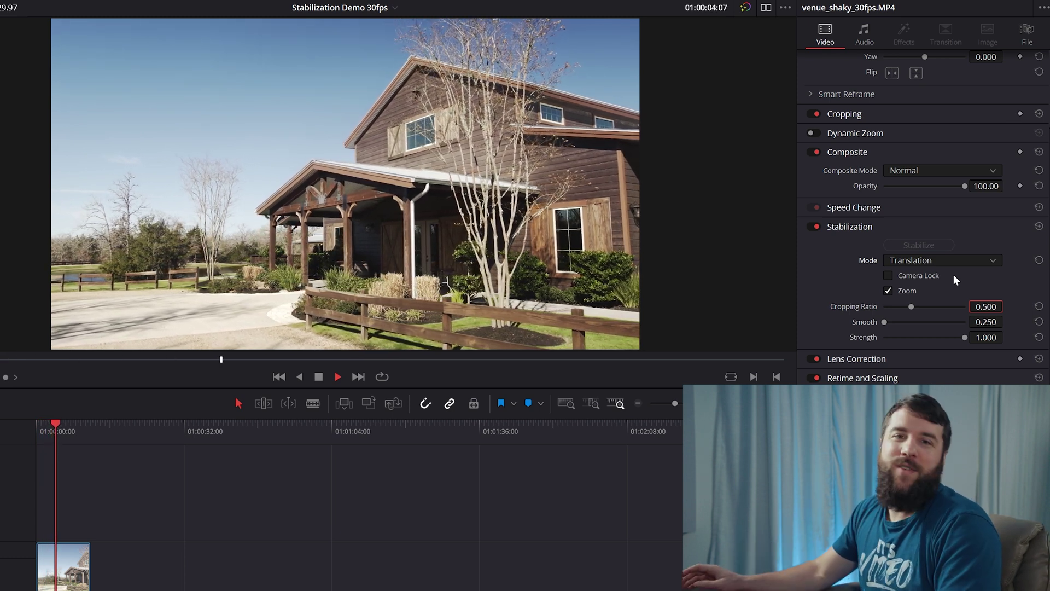
key("space")
key("Home")
left_click(373, 11)
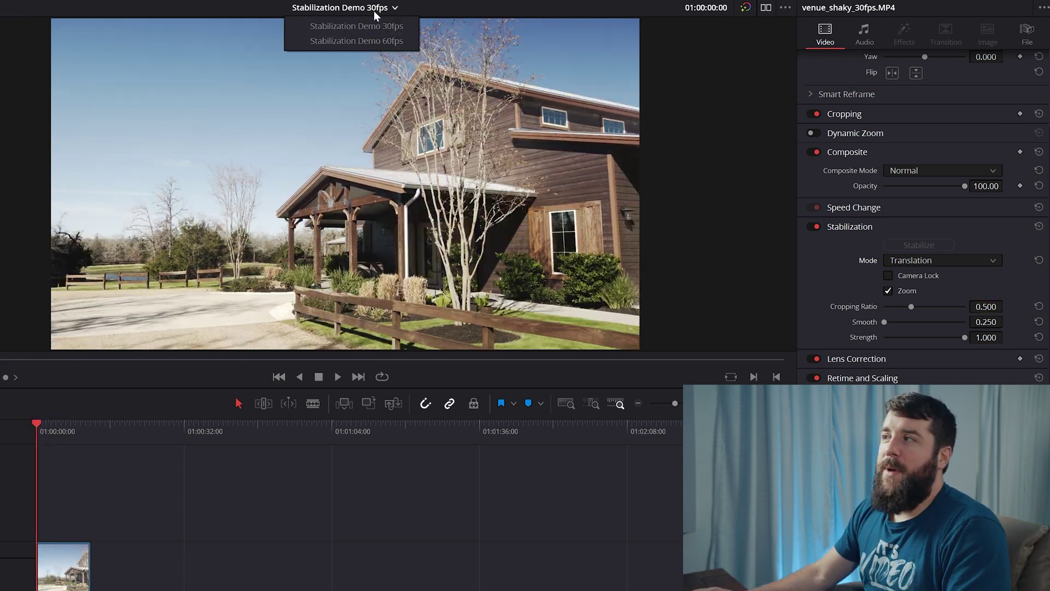
Return to the Stabilization Demo 60fps timeline at the clip start and choose Perspective mode
left_click(360, 44)
key("Home")
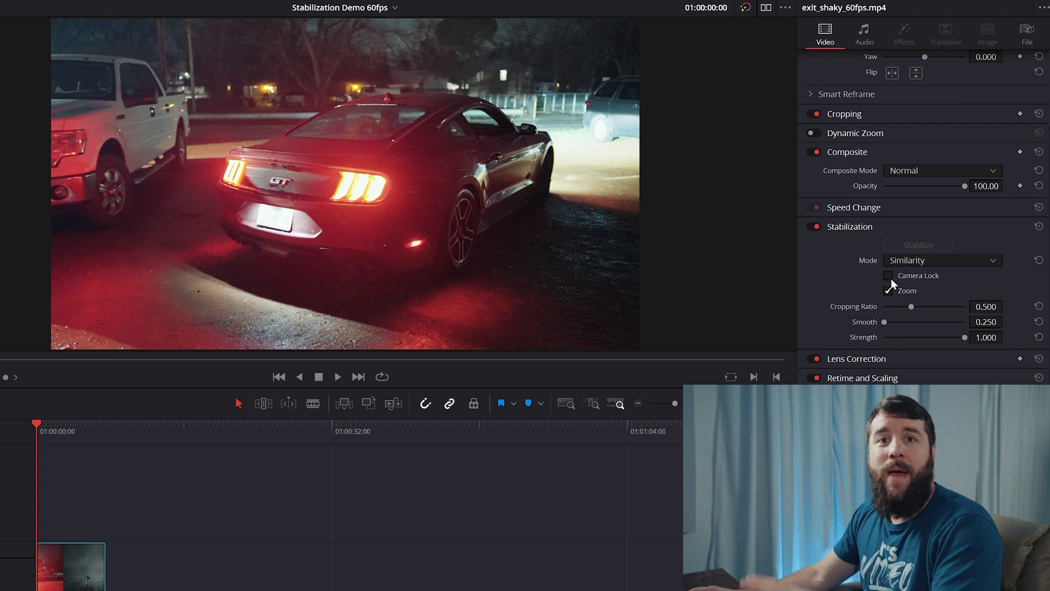
left_click(952, 263)
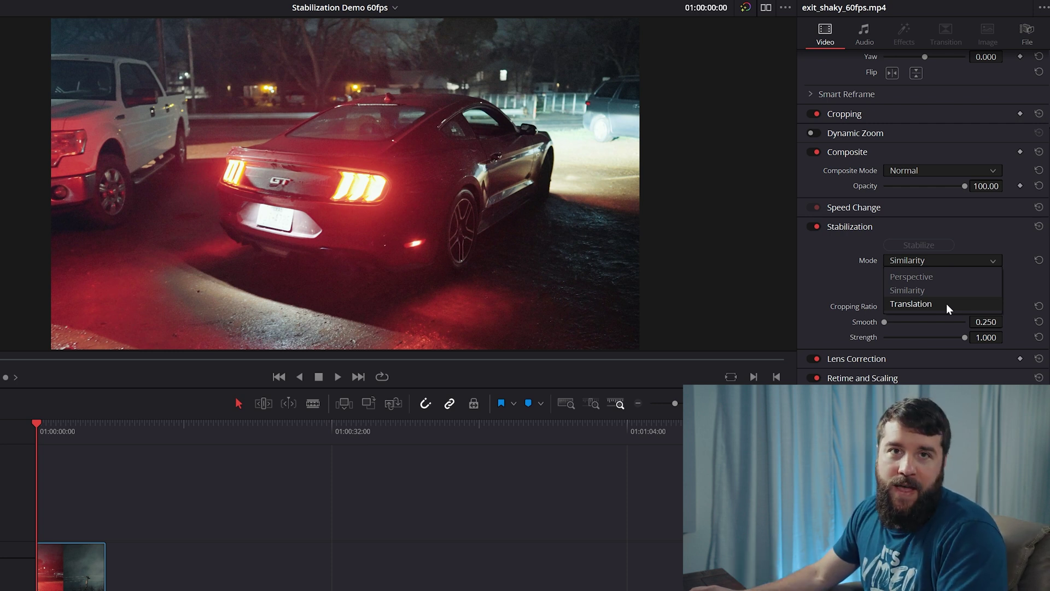
left_click(912, 277)
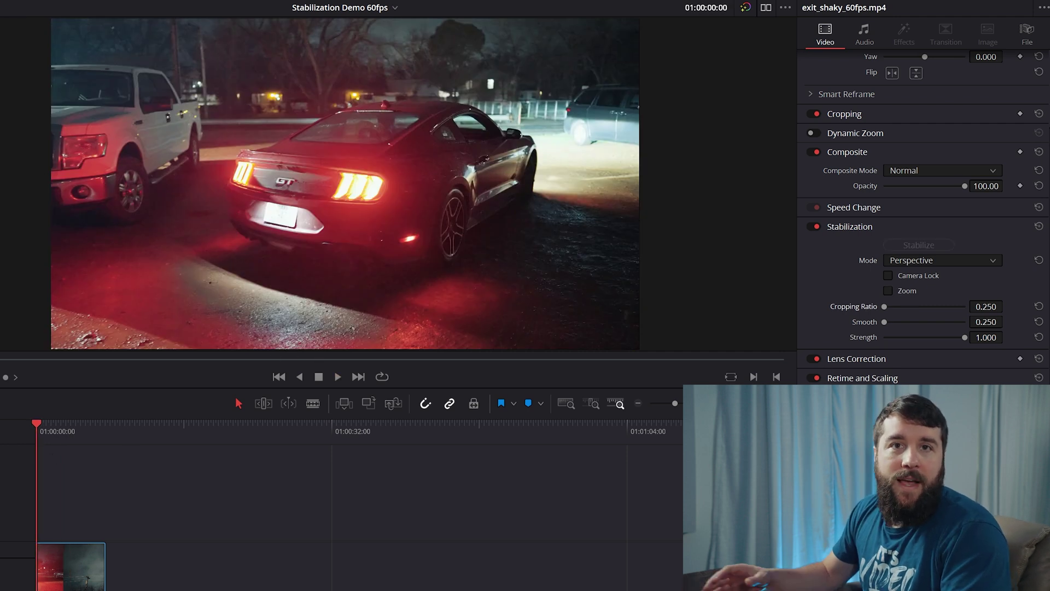
Play the night car clip stabilized in Perspective with 0.250 cropping and Zoom on
key("space")
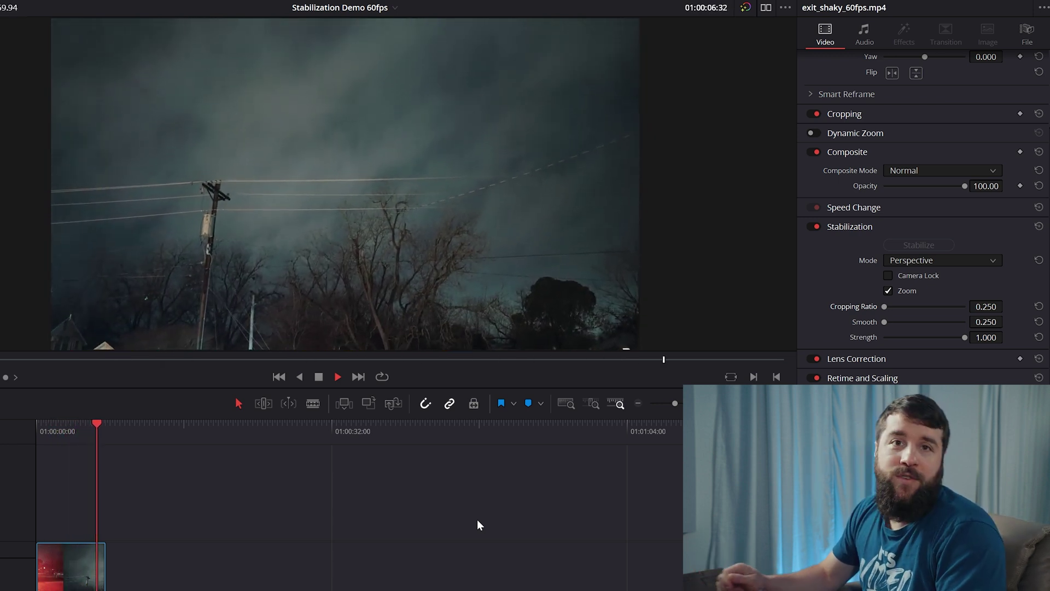
Stop playback, push the cropping ratio near maximum, then reset it to 0.500
left_click(36, 424)
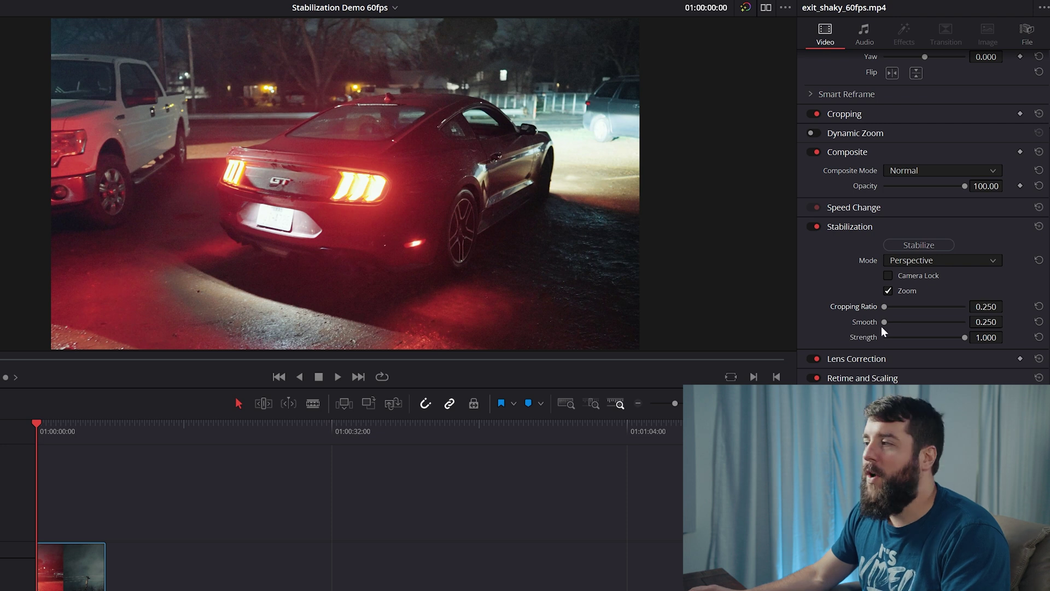
left_click_drag(886, 308, 944, 307)
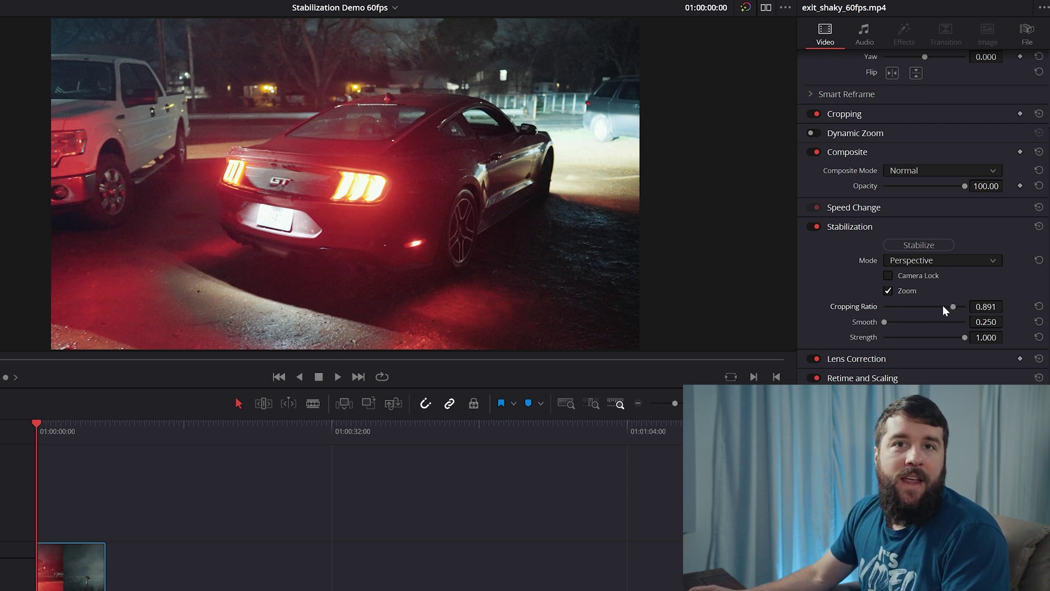
double_click(943, 306)
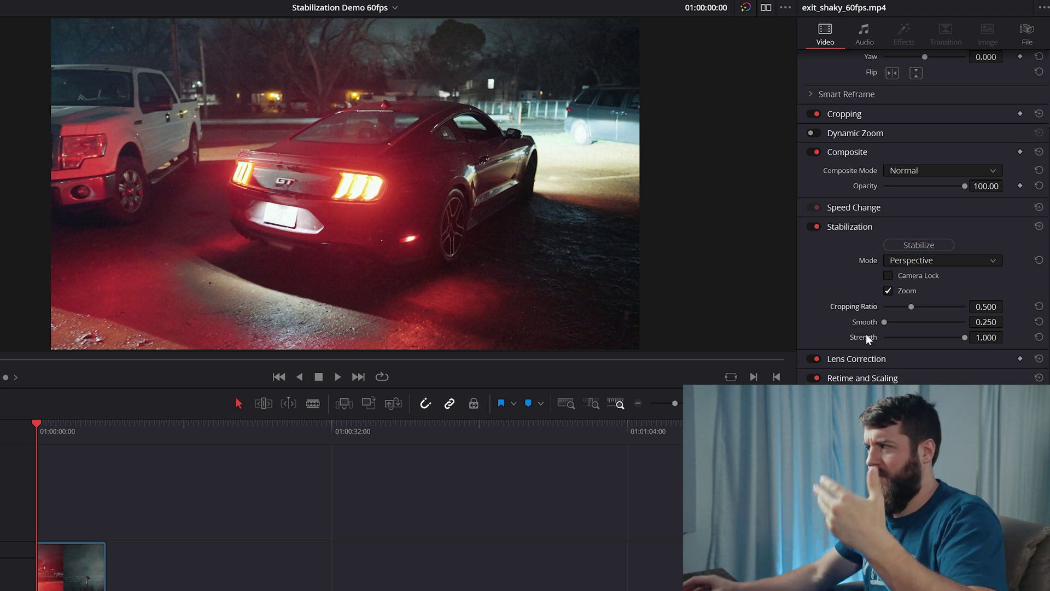
Play back the night car clip at 0.500 strength, then stop playback
key("space")
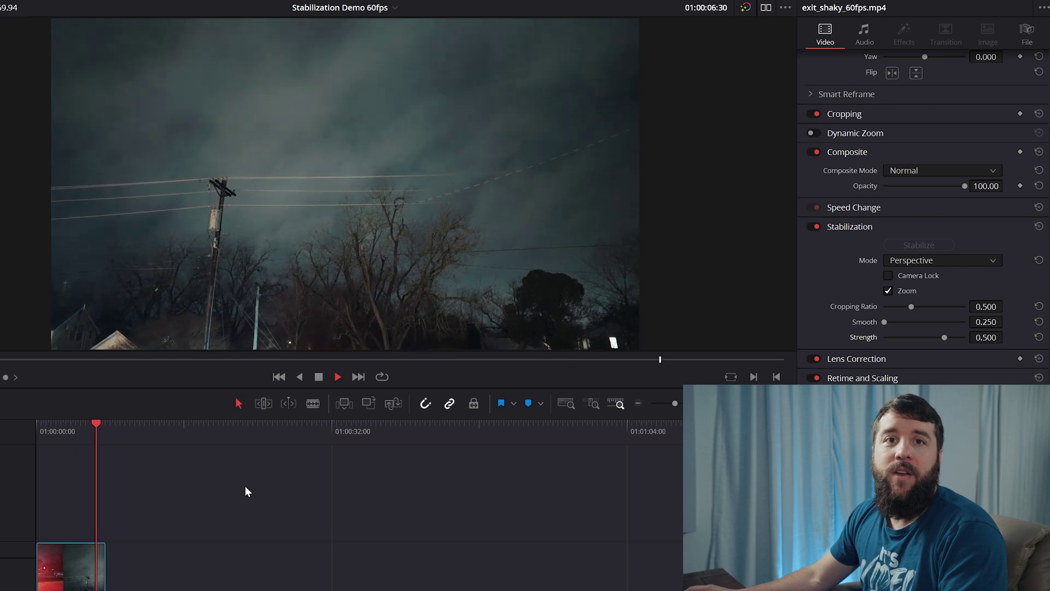
left_click(256, 502)
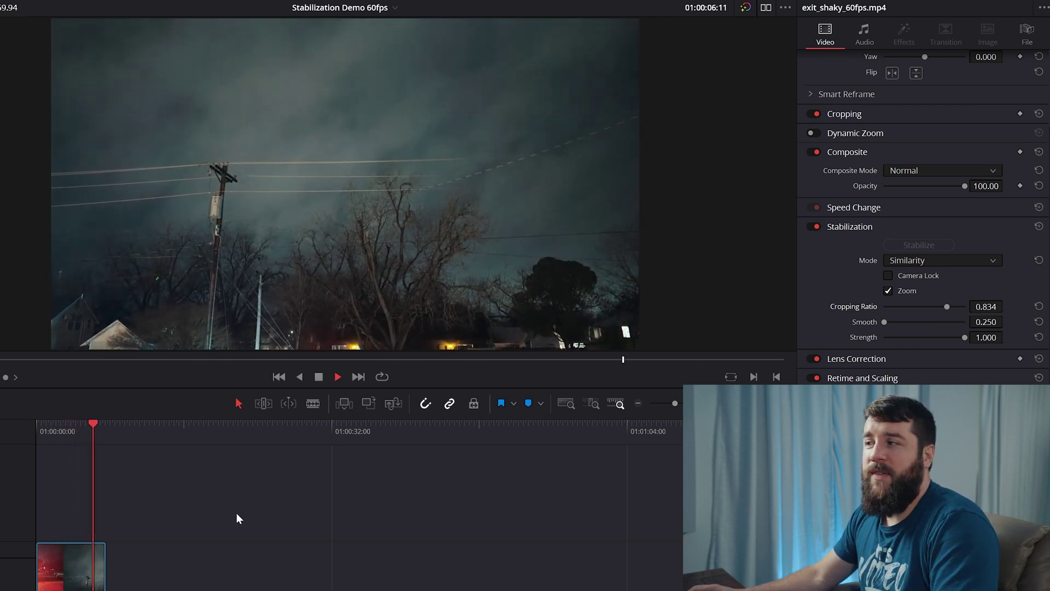
key("space")
left_click(236, 519)
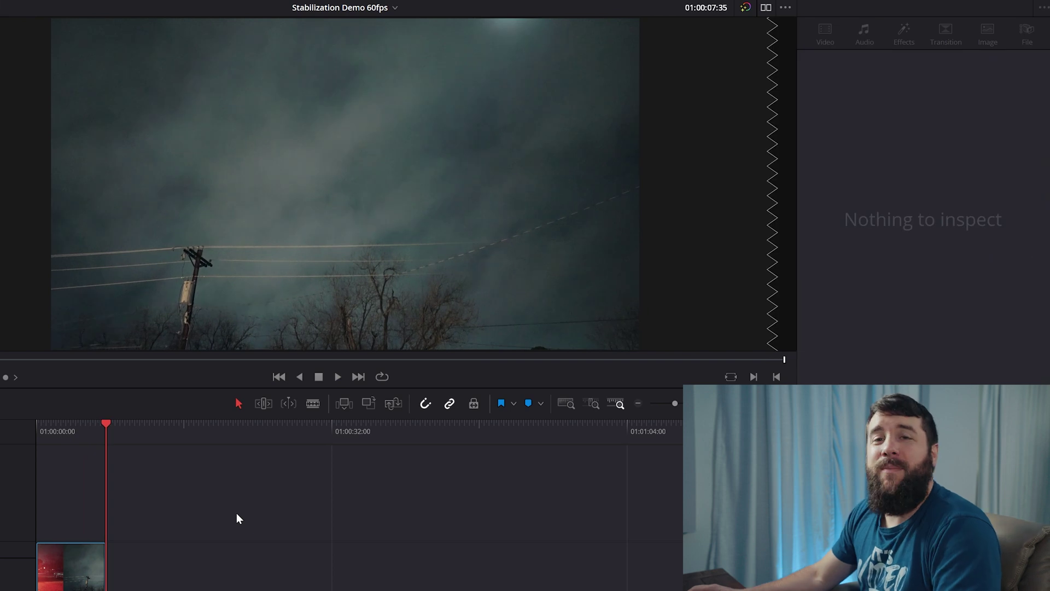